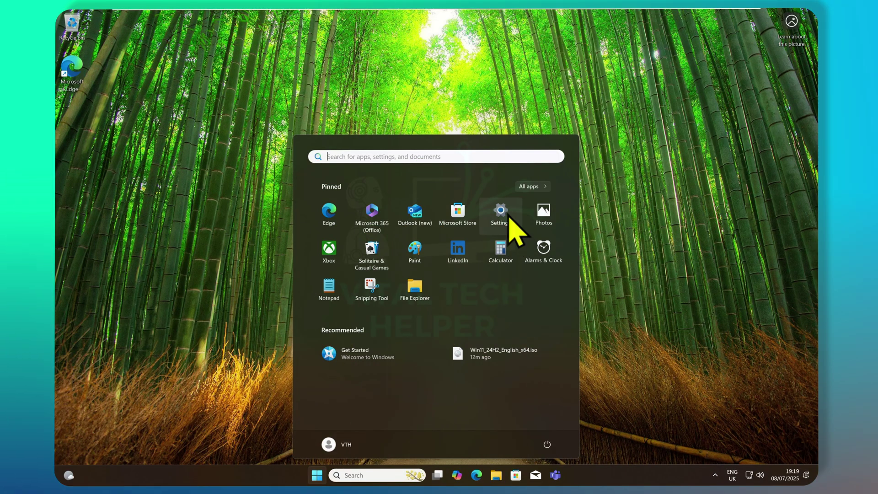
Open Settings > System > About to view the current Windows specifications.
{"action": "left_click", "coordinate": [504, 222]}
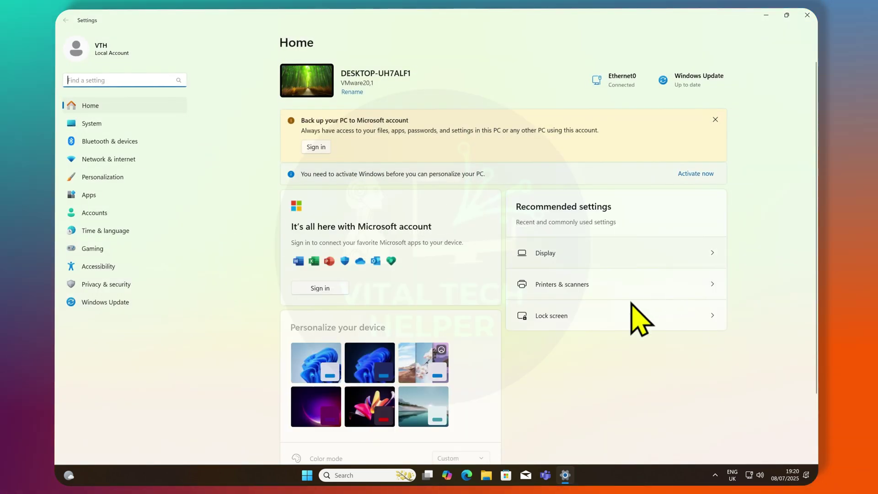
{"action": "left_click", "coordinate": [90, 123]}
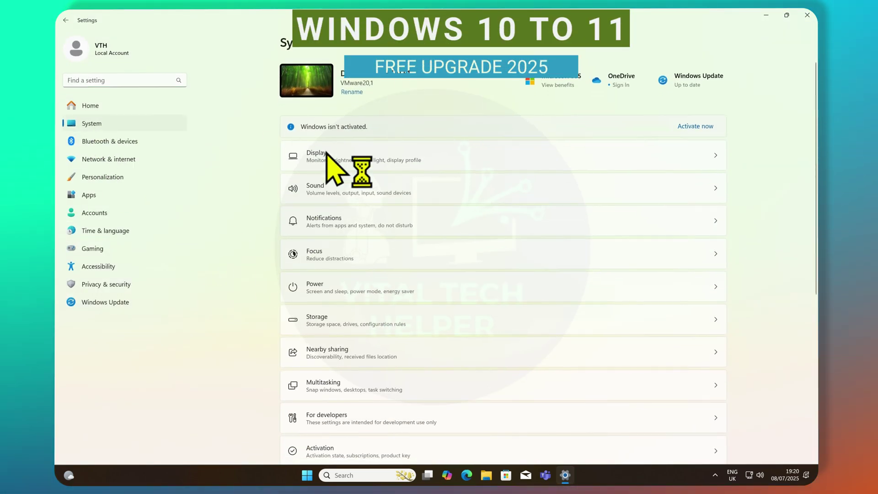
{"action": "scroll", "coordinate": [506, 349], "scroll_direction": "down", "scroll_amount": 6}
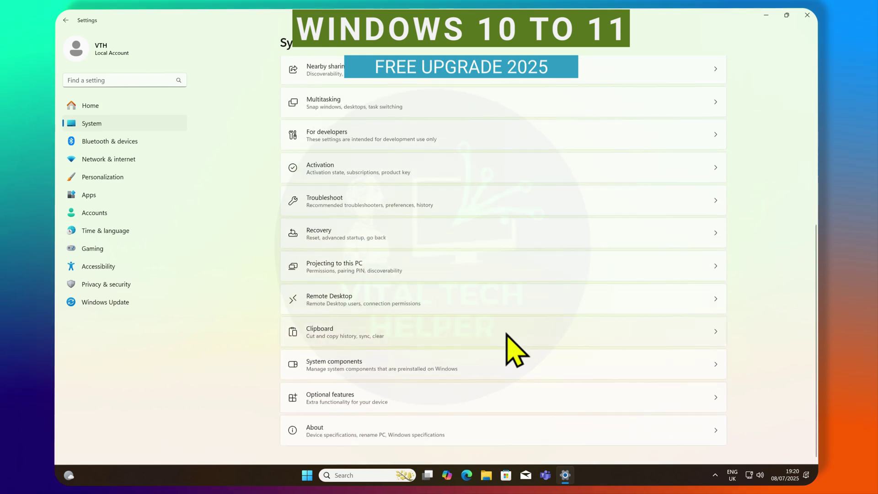
{"action": "left_click", "coordinate": [361, 432]}
{"action": "scroll", "coordinate": [564, 306], "scroll_direction": "down", "scroll_amount": 5}
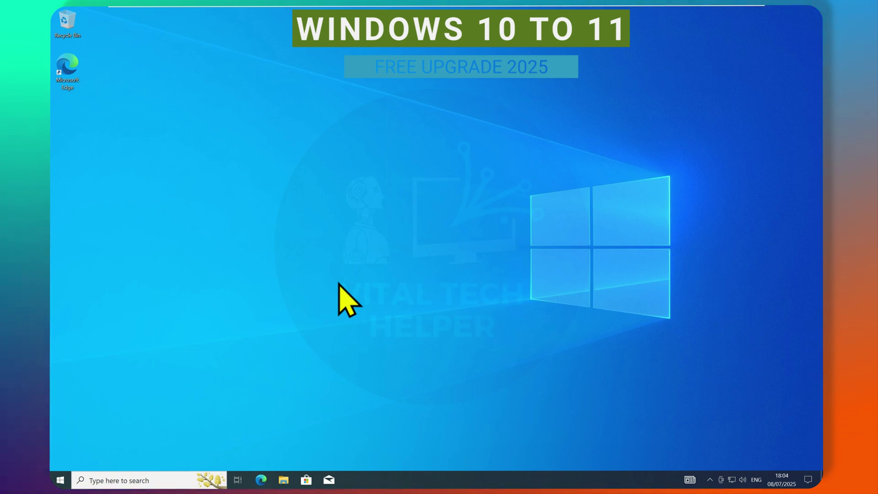
Search for a Windows 11 ISO download in Edge and open Microsoft's Download Windows 11 page.
{"action": "left_click", "coordinate": [261, 480]}
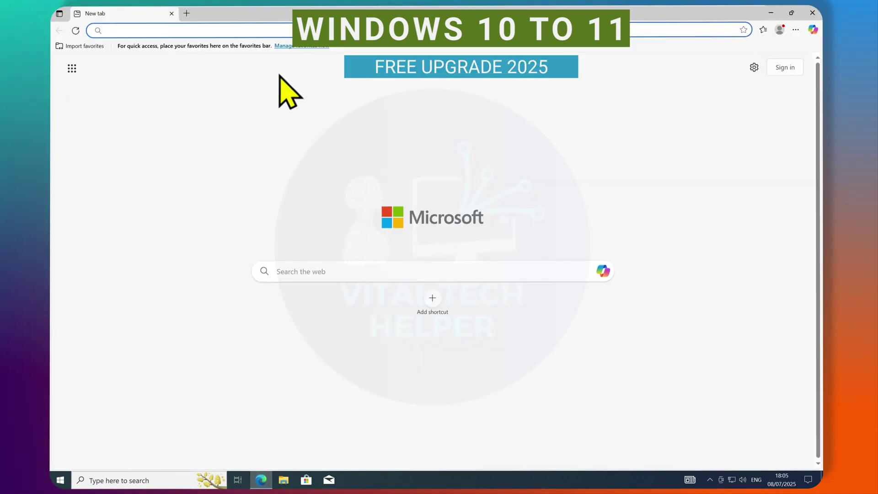
{"action": "type", "text": "downlo"}
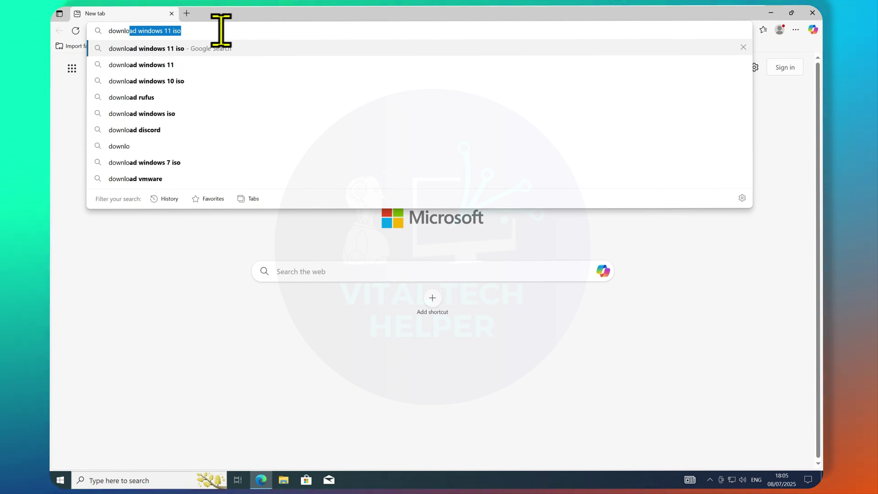
{"action": "key", "text": "Return"}
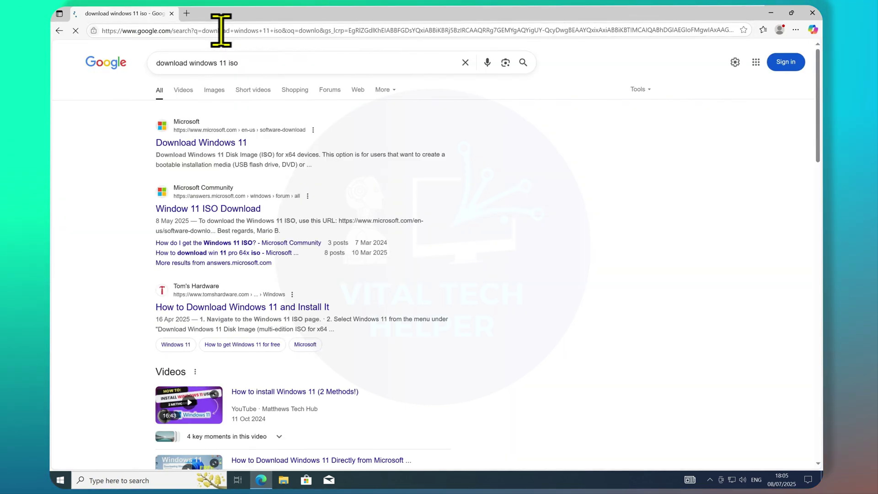
{"action": "left_click", "coordinate": [201, 143]}
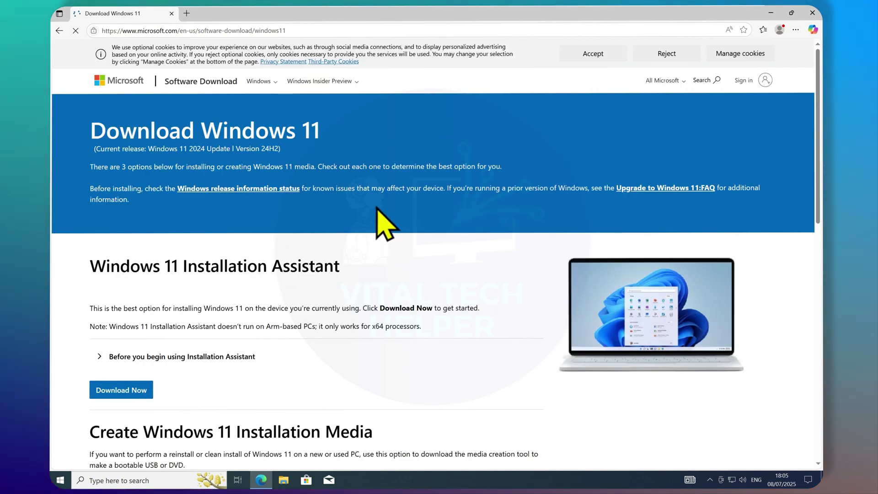
{"action": "scroll", "coordinate": [377, 208], "scroll_direction": "down", "scroll_amount": 3}
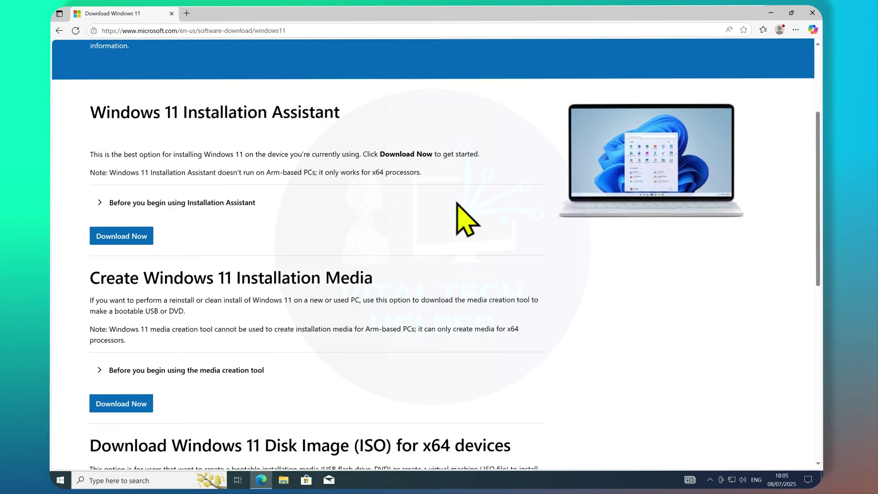
{"action": "scroll", "coordinate": [457, 210], "scroll_direction": "down", "scroll_amount": 5}
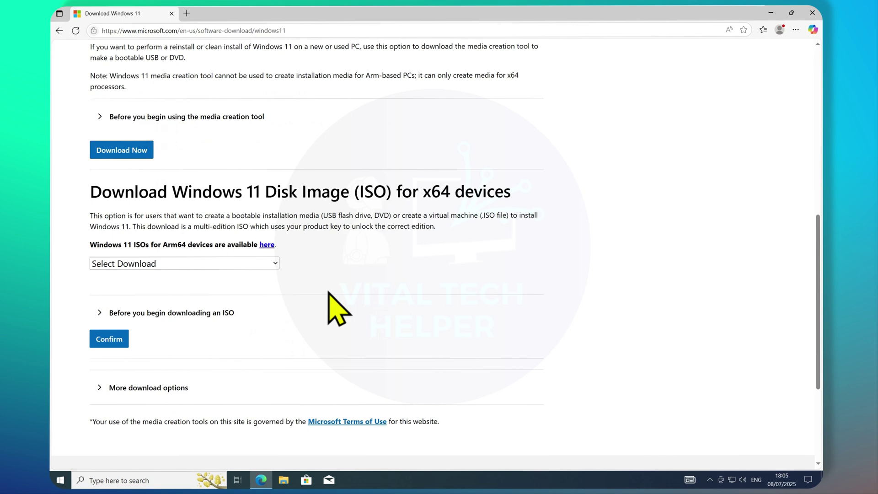
Select and confirm the multi-edition x64 Windows 11 ISO, then choose English (United States) as language.
{"action": "left_click", "coordinate": [274, 263]}
{"action": "left_click", "coordinate": [208, 292]}
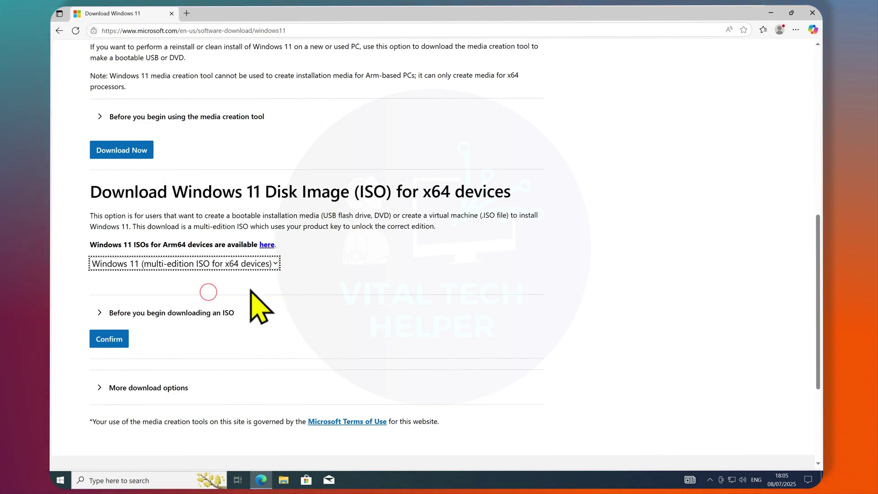
{"action": "scroll", "coordinate": [358, 260], "scroll_direction": "down", "scroll_amount": 3}
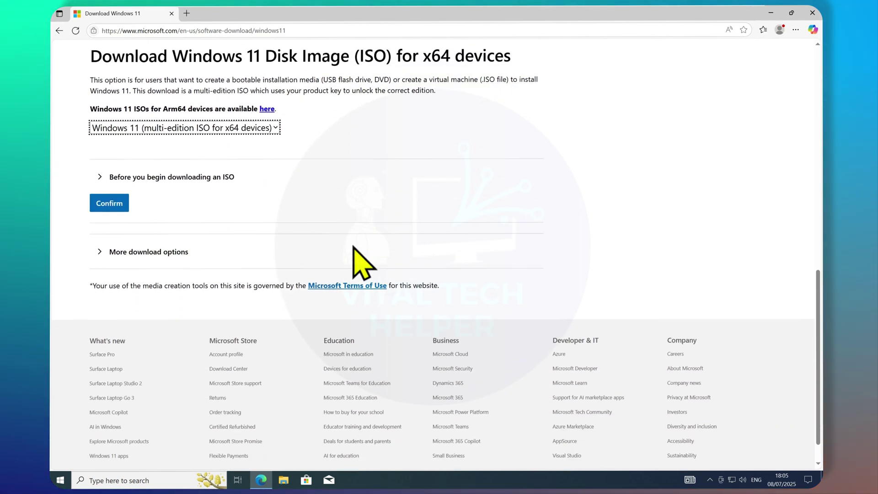
{"action": "left_click", "coordinate": [97, 178]}
{"action": "left_click", "coordinate": [98, 178]}
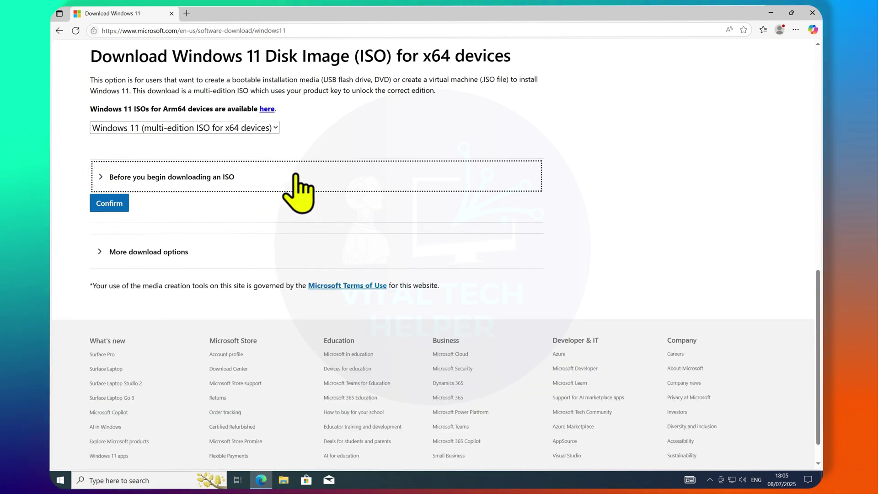
{"action": "left_click", "coordinate": [98, 252]}
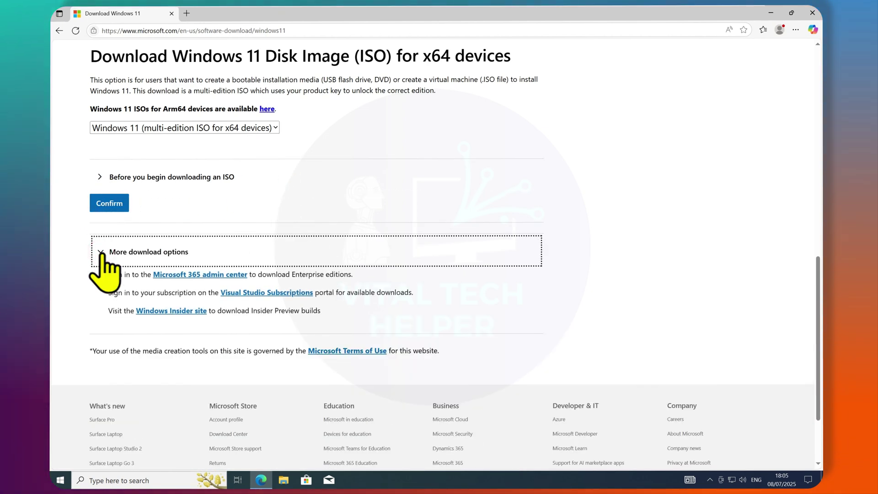
{"action": "left_click", "coordinate": [100, 252]}
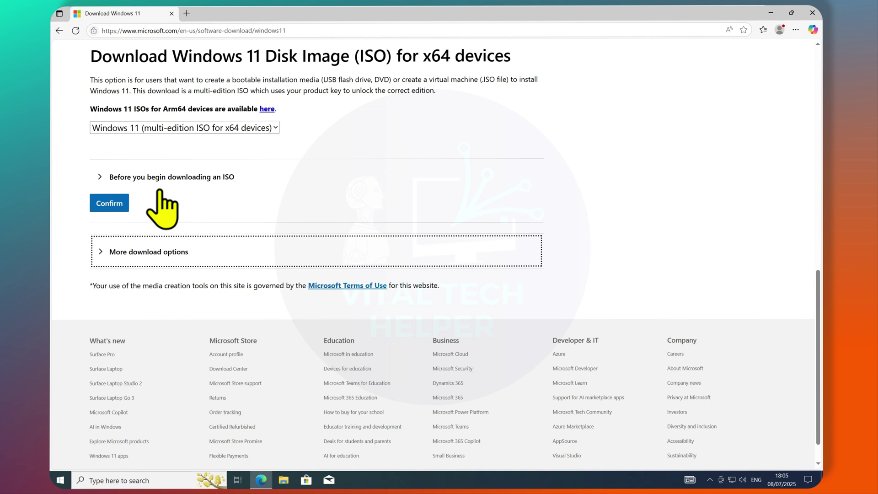
{"action": "left_click", "coordinate": [106, 203]}
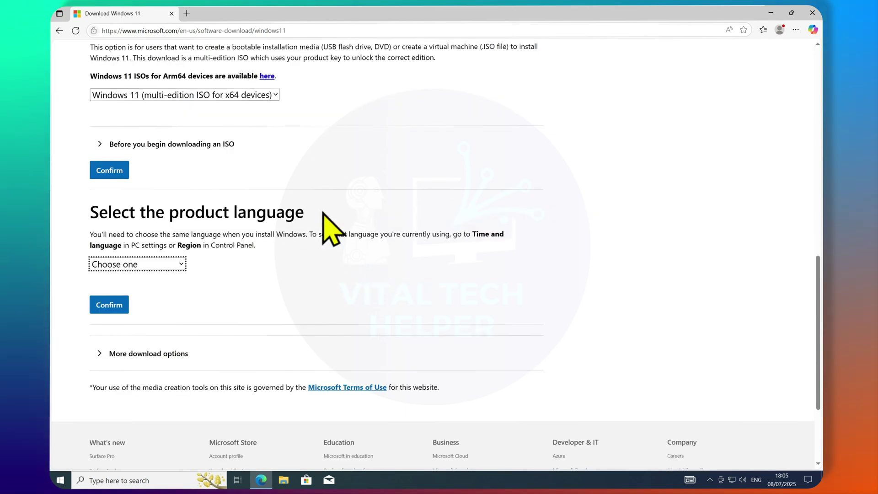
{"action": "left_click", "coordinate": [182, 263]}
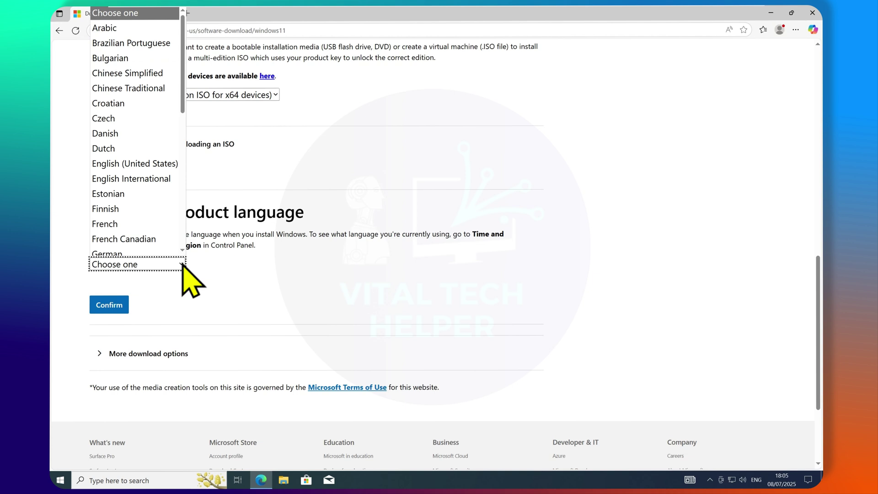
{"action": "left_click", "coordinate": [142, 161]}
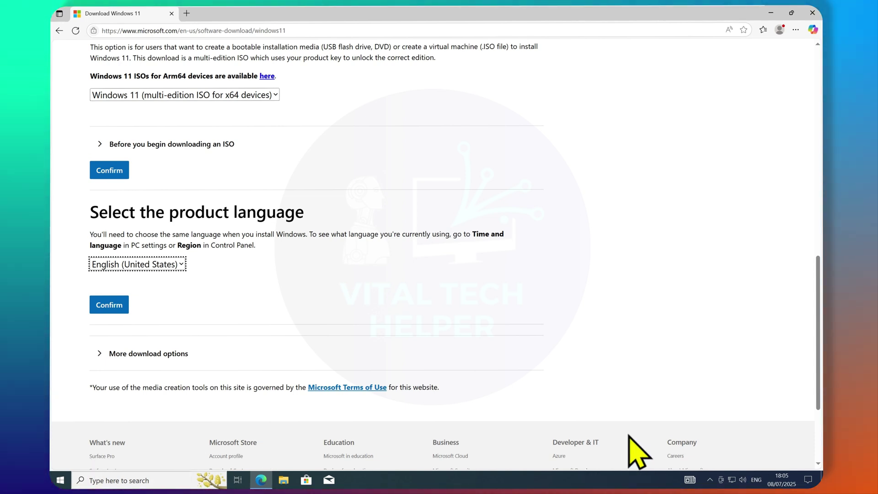
Check in Settings > Time & Language > Language that the display language is English (United States).
{"action": "left_click", "coordinate": [60, 479]}
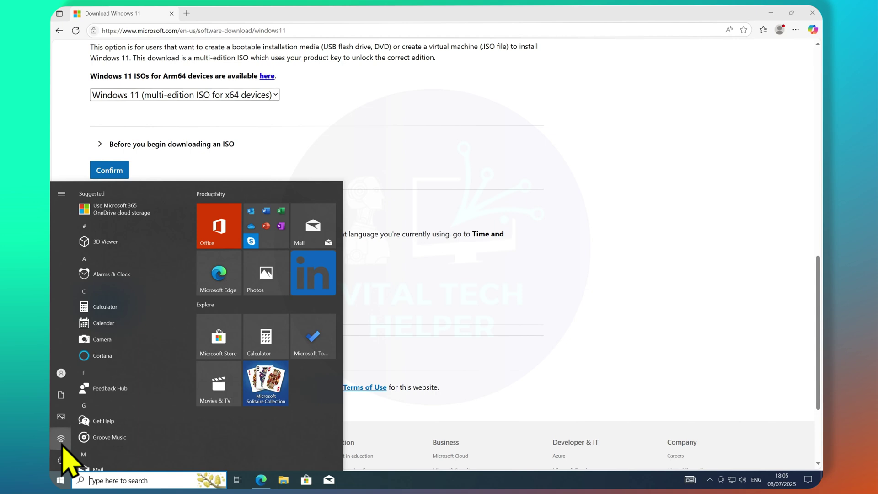
{"action": "left_click", "coordinate": [61, 440]}
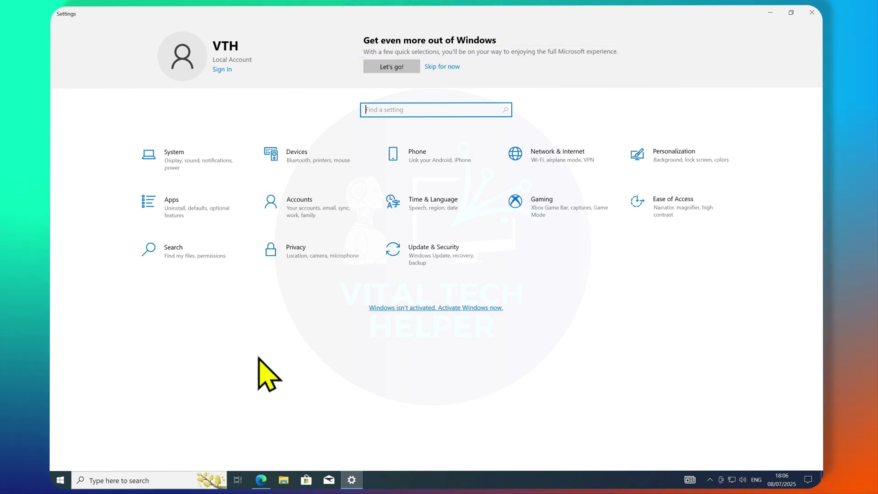
{"action": "left_click", "coordinate": [442, 206]}
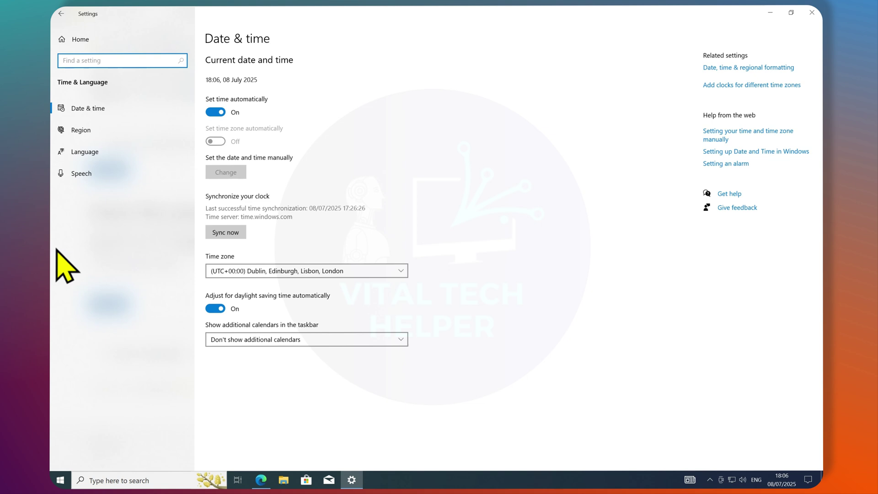
{"action": "left_click", "coordinate": [88, 152]}
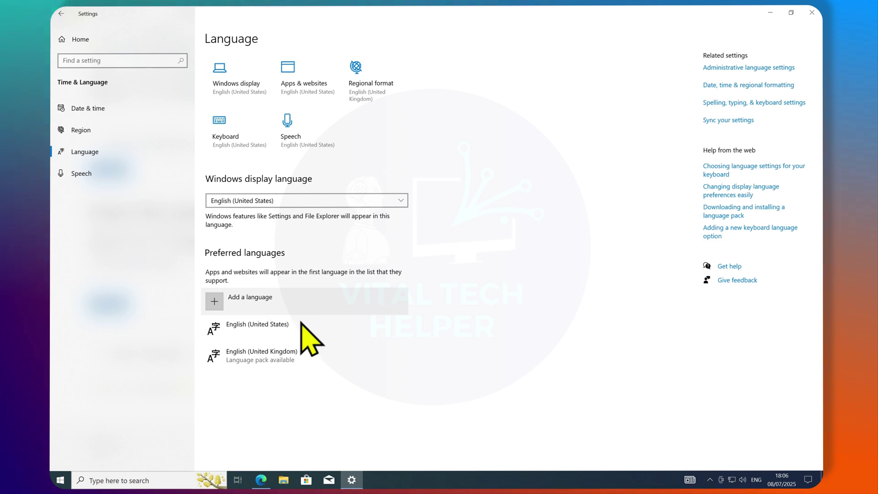
{"action": "left_click", "coordinate": [402, 201]}
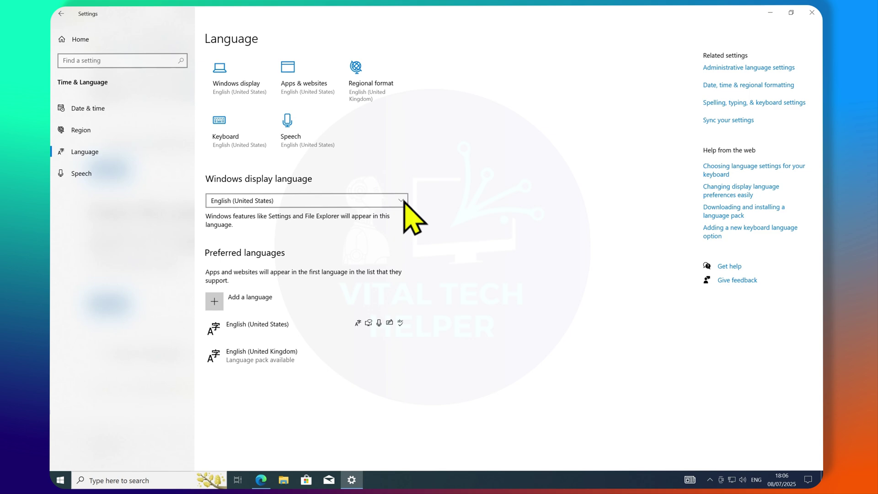
Close Settings, confirm English (United States), and download the 64-bit Win11_24H2_English_x64.iso.
{"action": "left_click", "coordinate": [812, 12]}
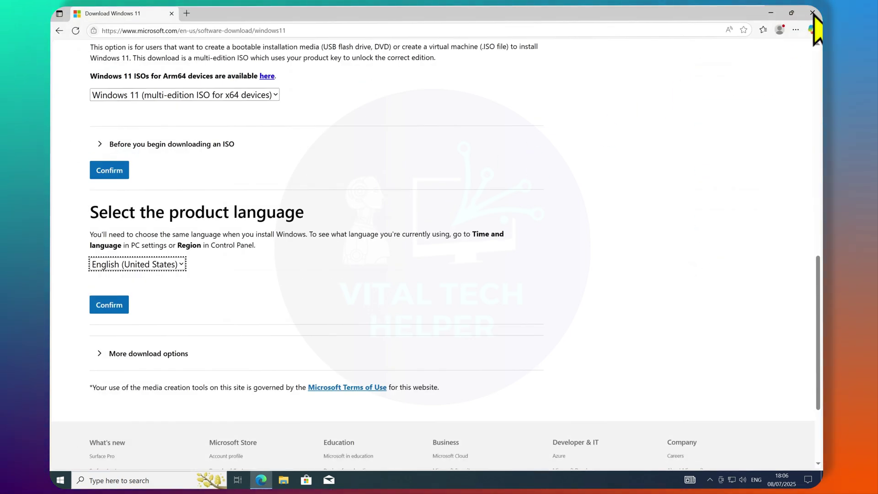
{"action": "left_click", "coordinate": [109, 305]}
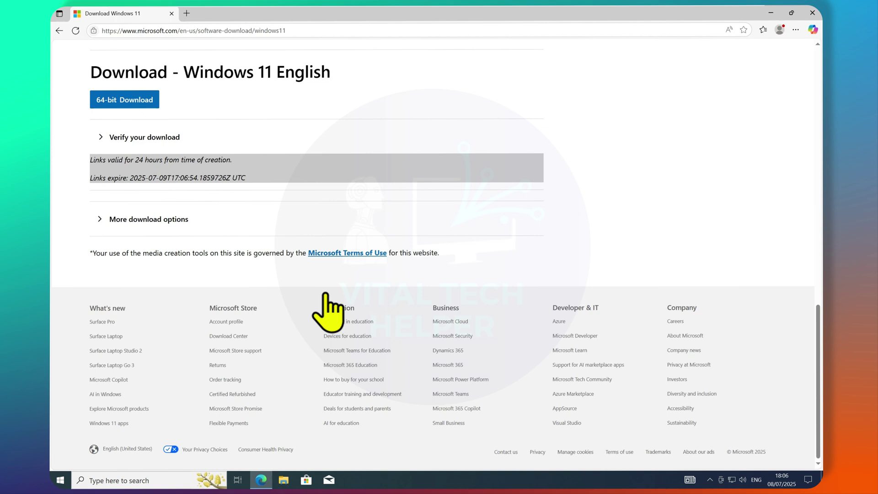
{"action": "left_click", "coordinate": [129, 99]}
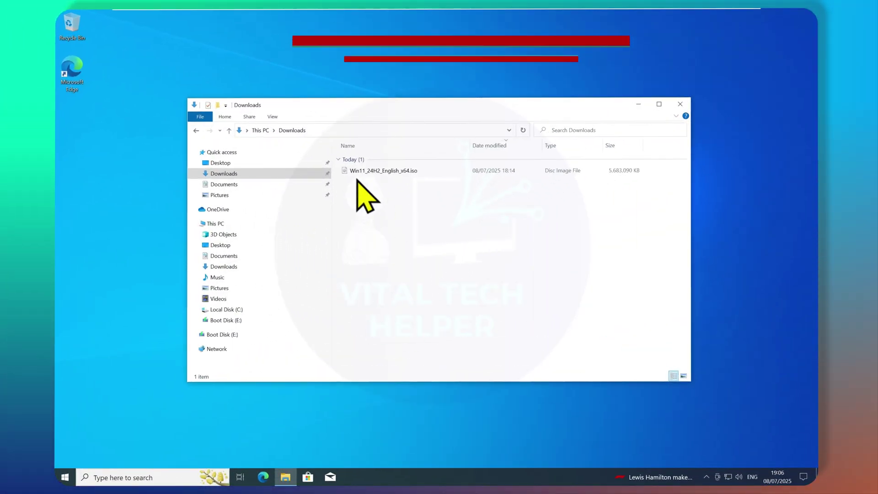
Mount the Windows 11 ISO from Downloads as DVD Drive (F:) and open its contents.
{"action": "left_click", "coordinate": [392, 171]}
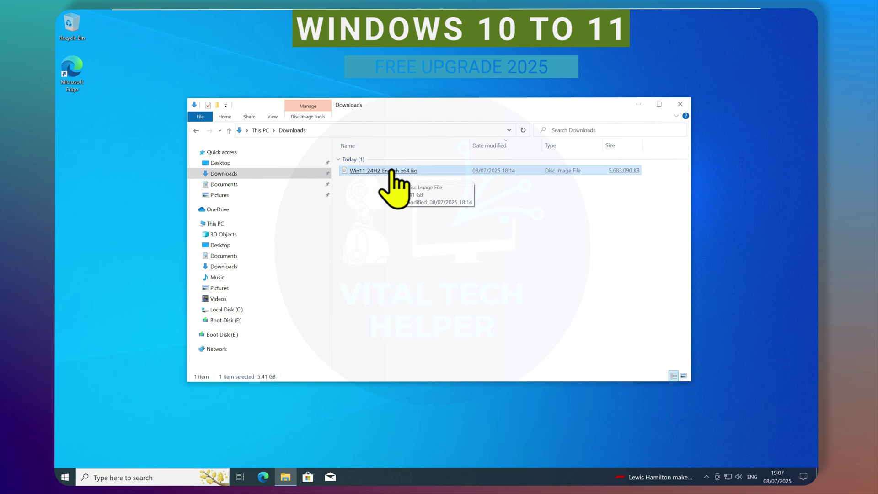
{"action": "right_click", "coordinate": [391, 172]}
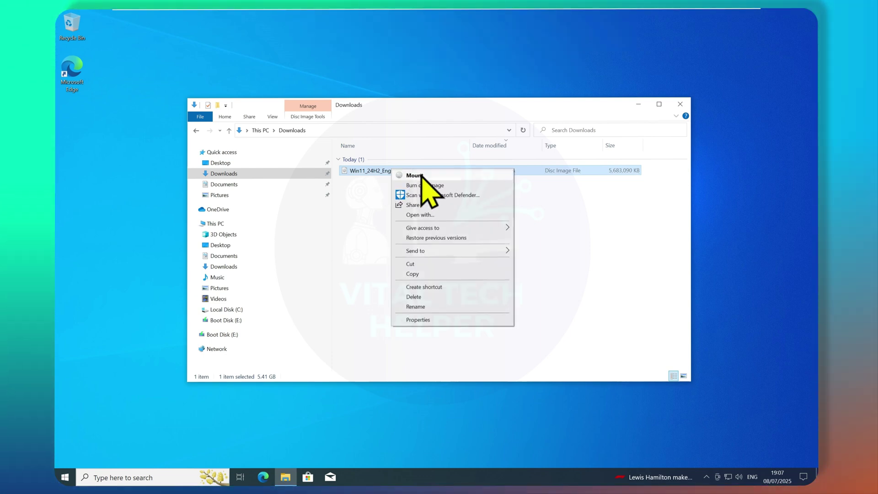
{"action": "left_click", "coordinate": [418, 175]}
{"action": "left_click", "coordinate": [459, 255]}
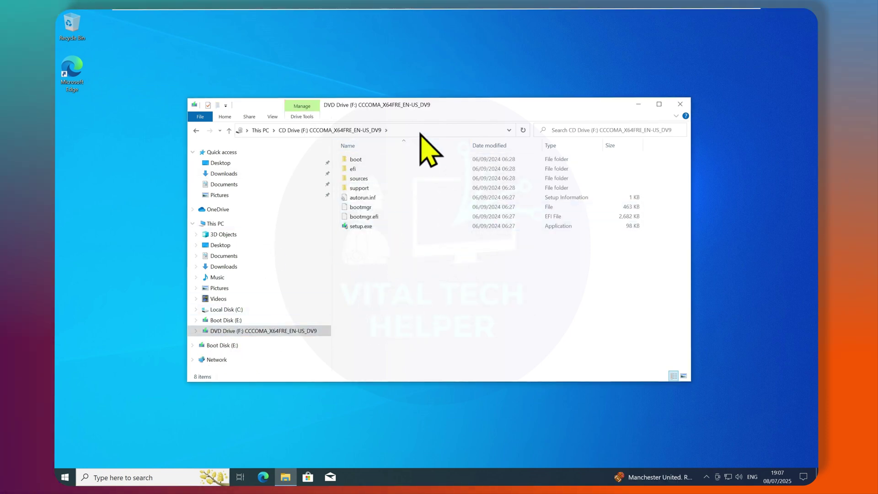
{"action": "left_click", "coordinate": [377, 130]}
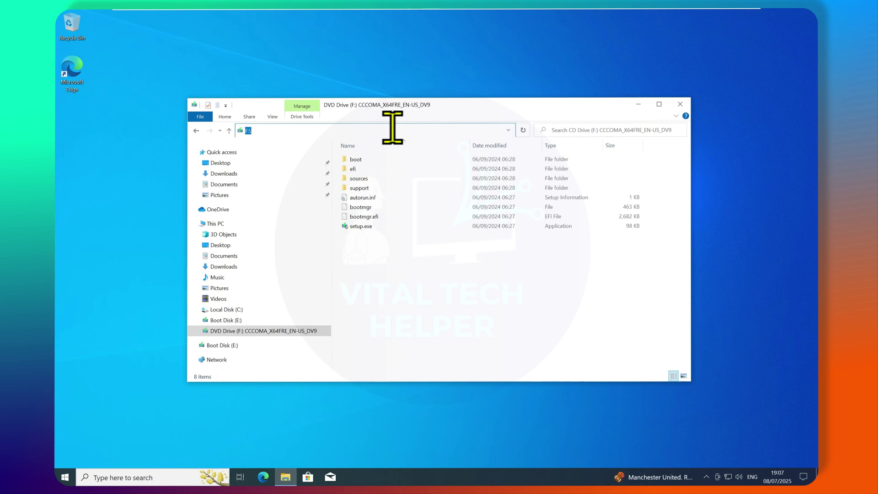
Launch cmd at F:\ from the address bar and type setup.exe /product server at the prompt.
{"action": "type", "text": "cm"}
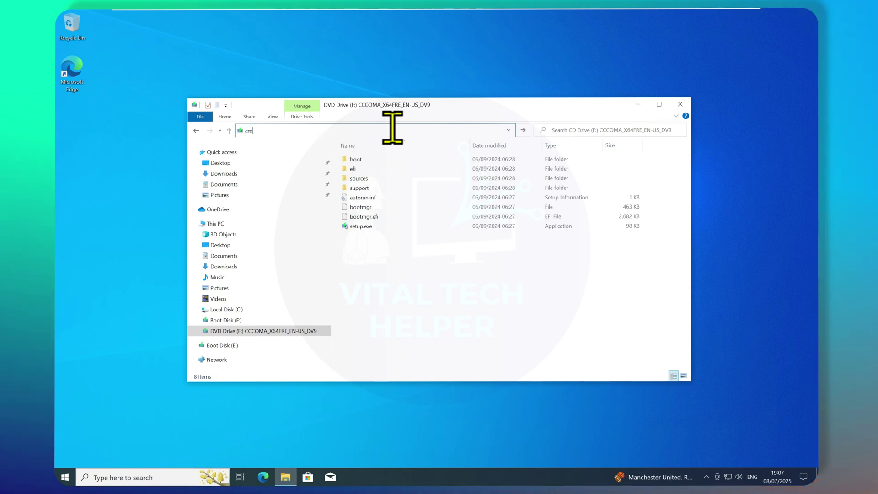
{"action": "type", "text": "d"}
{"action": "key", "text": "Return"}
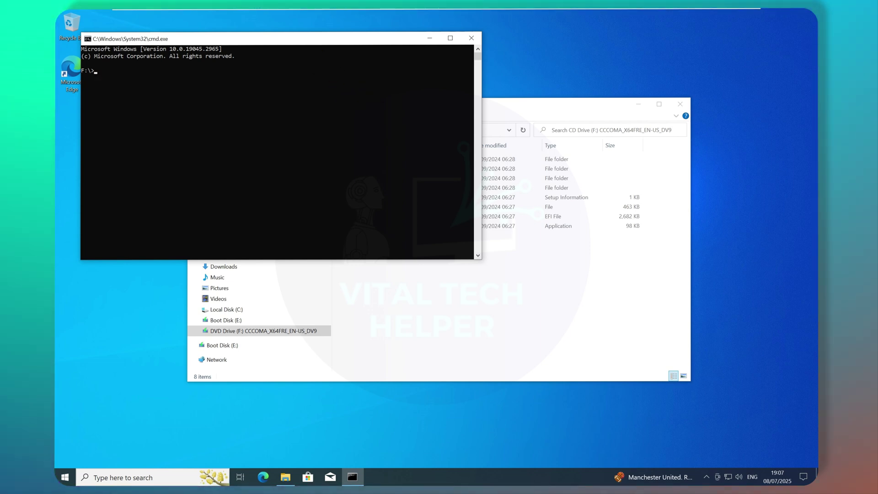
{"action": "left_click_drag", "start_coordinate": [311, 39], "coordinate": [452, 91]}
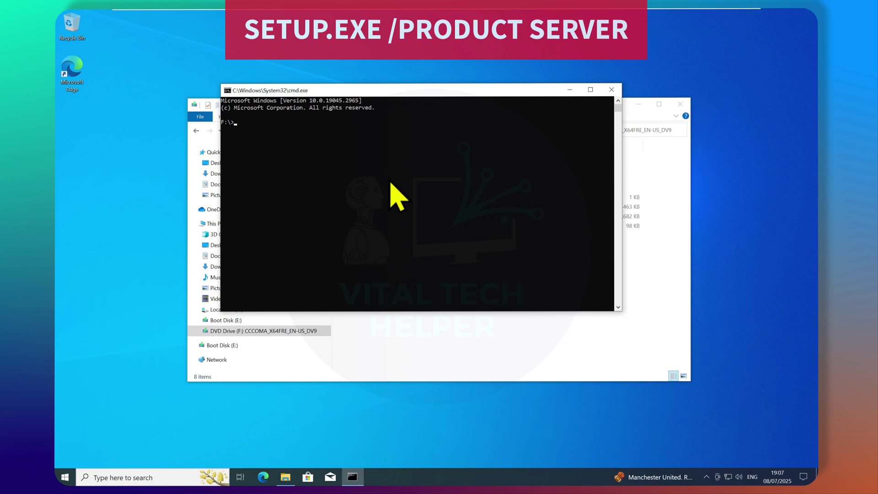
{"action": "type", "text": "se"}
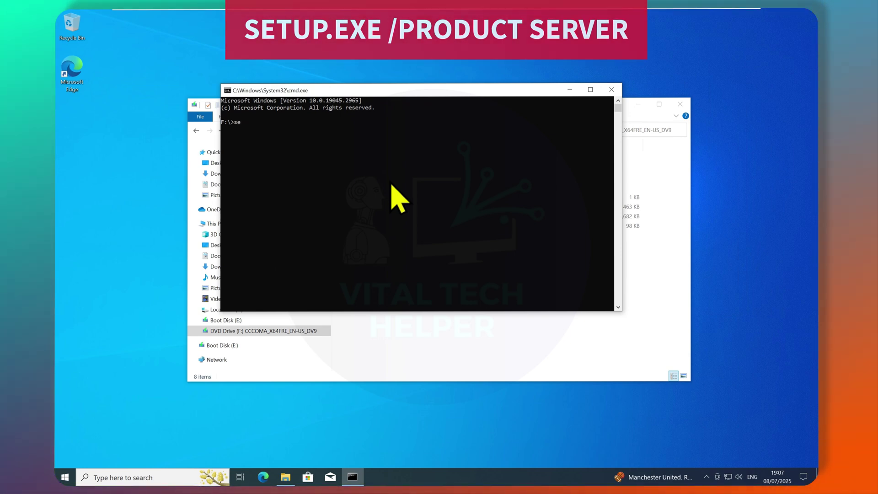
{"action": "type", "text": "tup"}
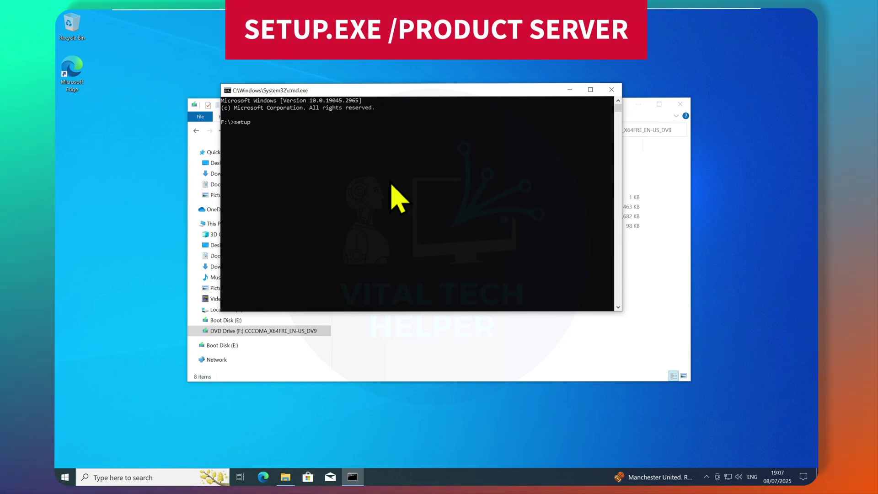
{"action": "type", "text": ".exe"}
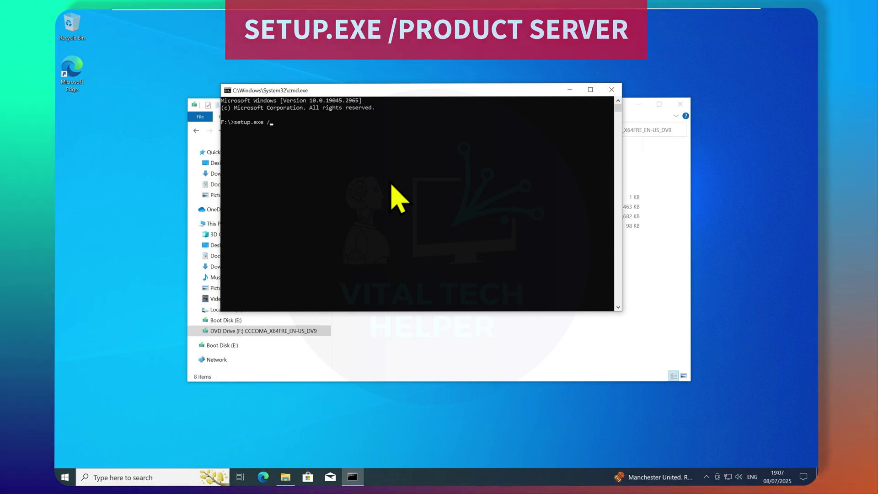
{"action": "type", "text": " /pro"}
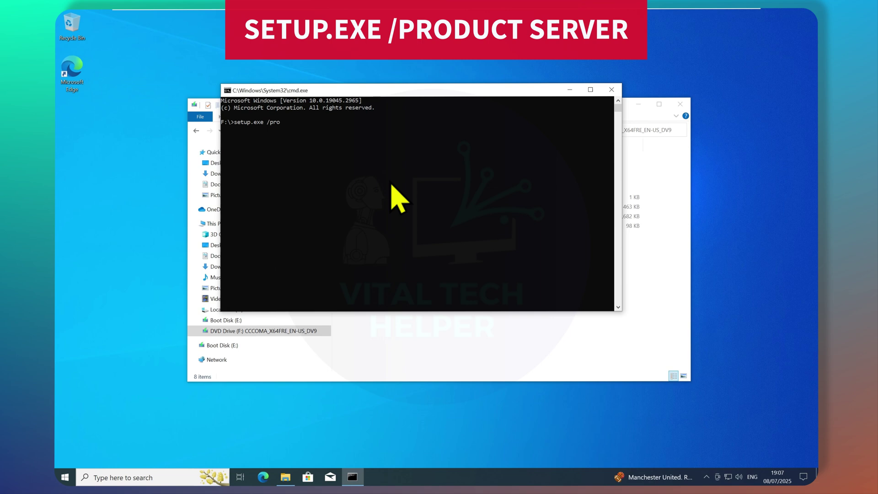
{"action": "type", "text": "duct "}
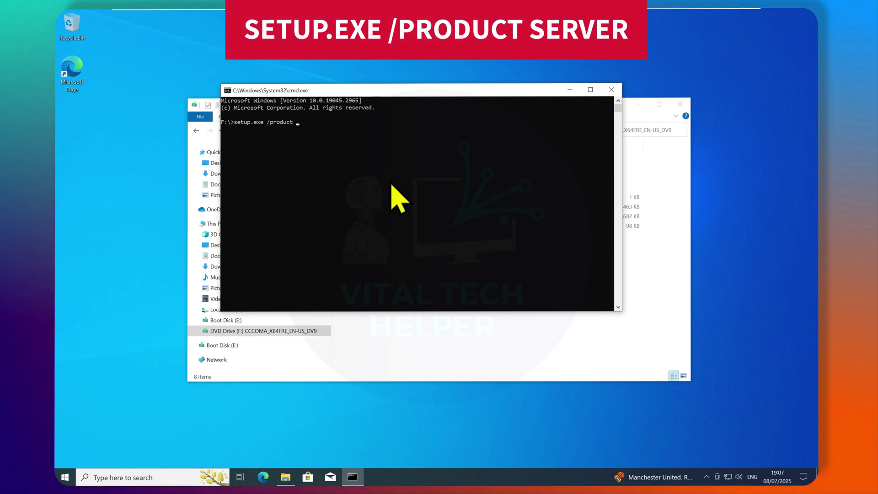
{"action": "type", "text": "server"}
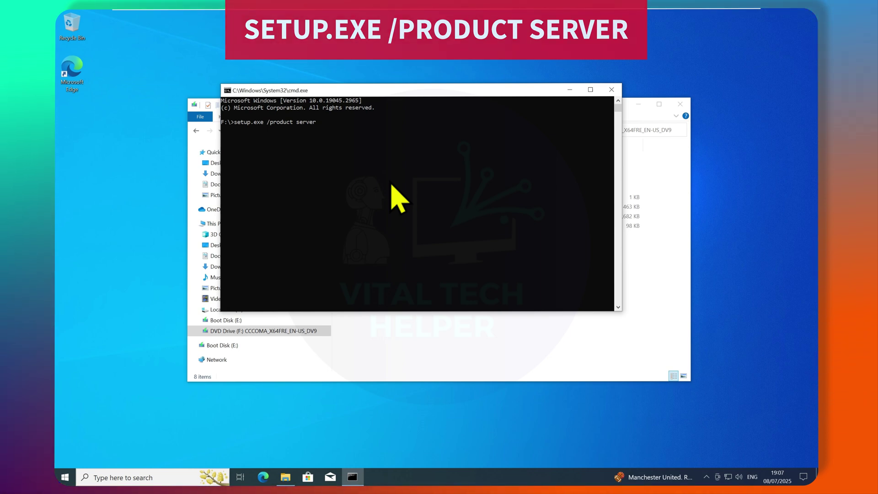
Run setup.exe /product server, approve UAC, set updates to 'Not right now', and continue.
{"action": "key", "text": "Return"}
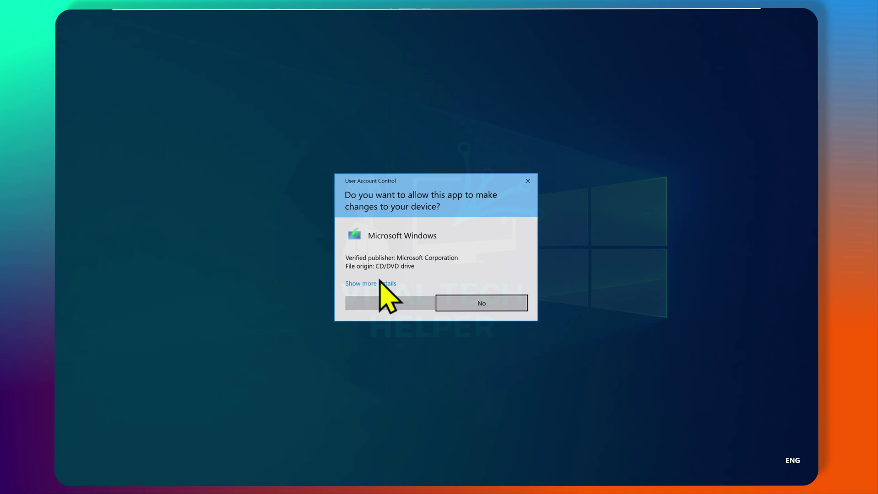
{"action": "left_click", "coordinate": [382, 303]}
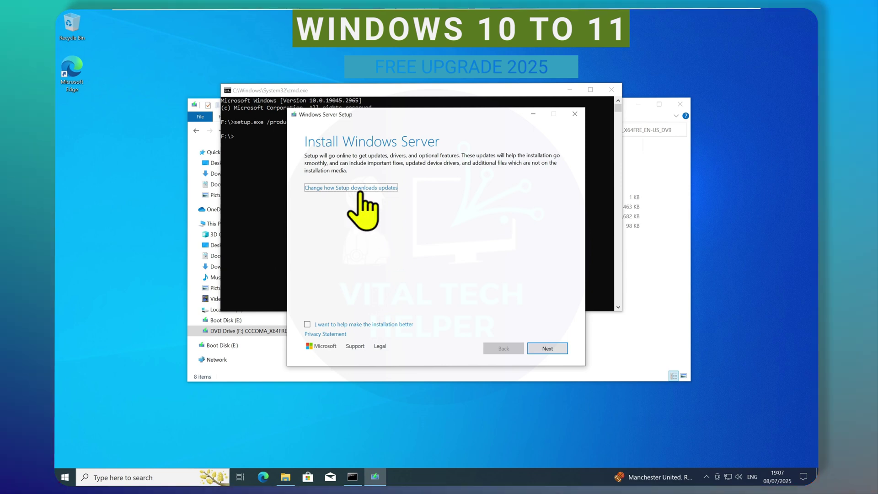
{"action": "left_click", "coordinate": [359, 188]}
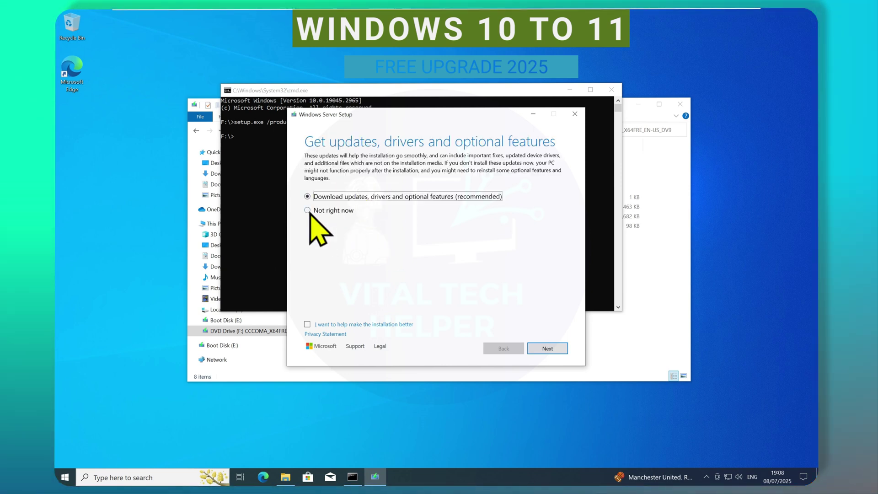
{"action": "left_click", "coordinate": [308, 211]}
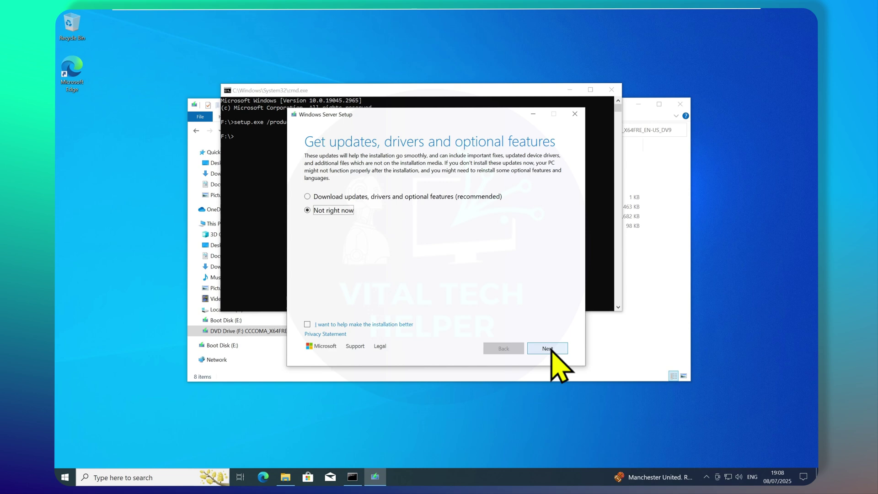
{"action": "left_click", "coordinate": [550, 349]}
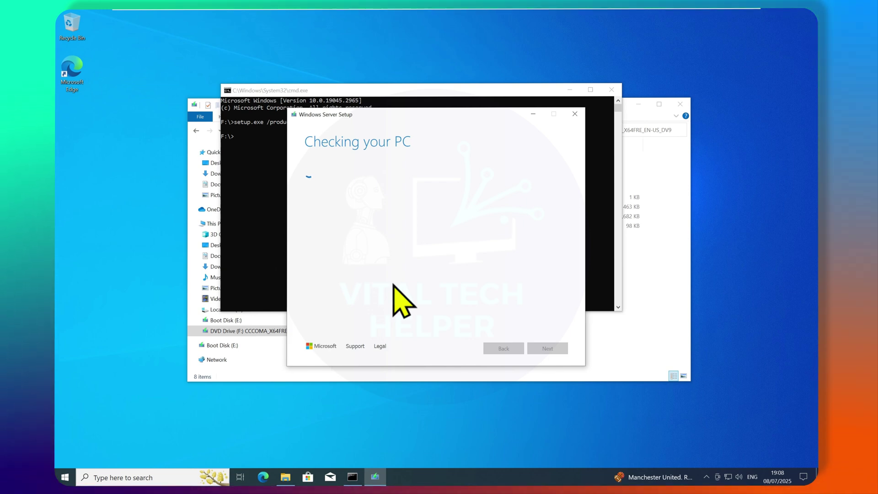
Accept the licence, keep files, settings and apps, and install Windows 11 Pro.
{"action": "left_click", "coordinate": [552, 348]}
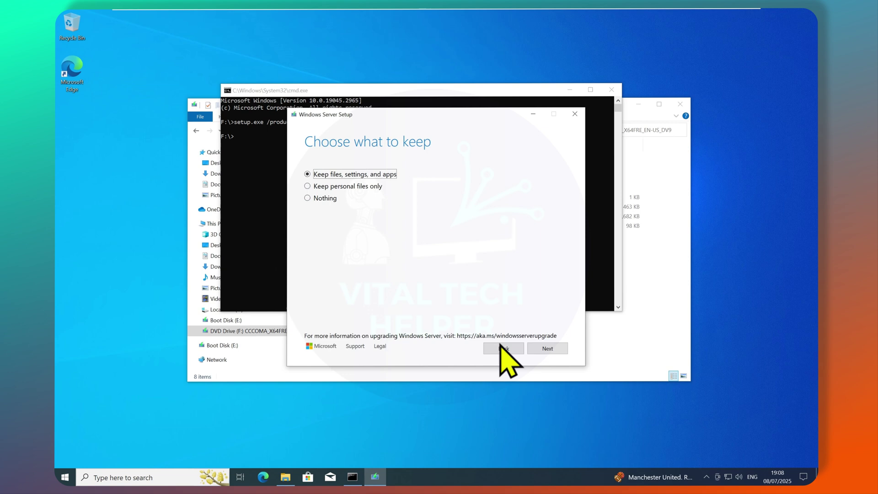
{"action": "left_click", "coordinate": [547, 348]}
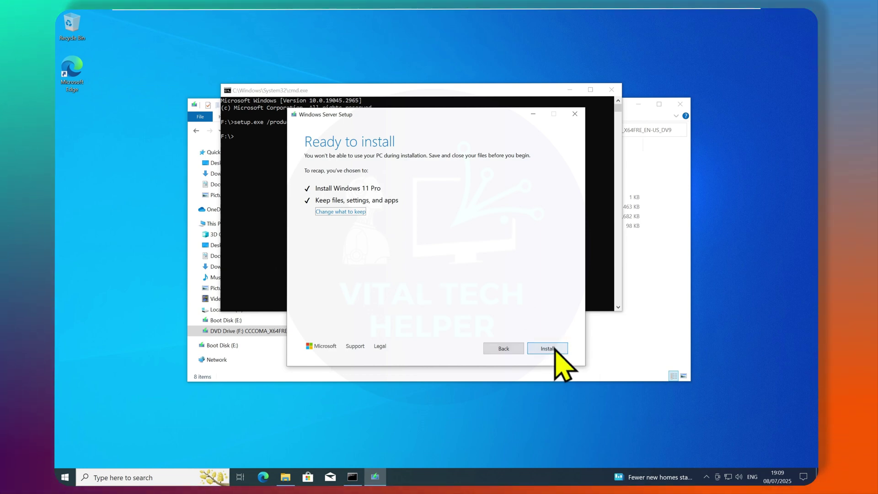
{"action": "left_click", "coordinate": [554, 349]}
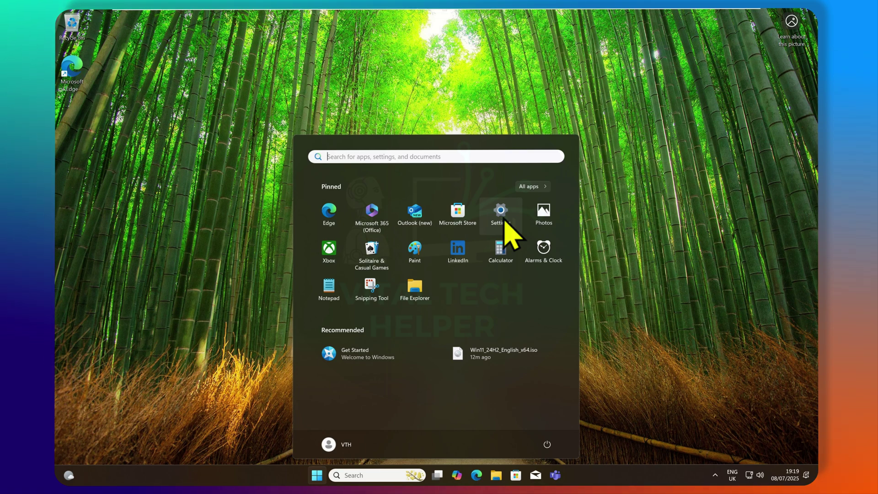
Open Settings > System > About showing Windows 11 Pro 24H2, OS build 26100.1742.
{"action": "left_click", "coordinate": [501, 214]}
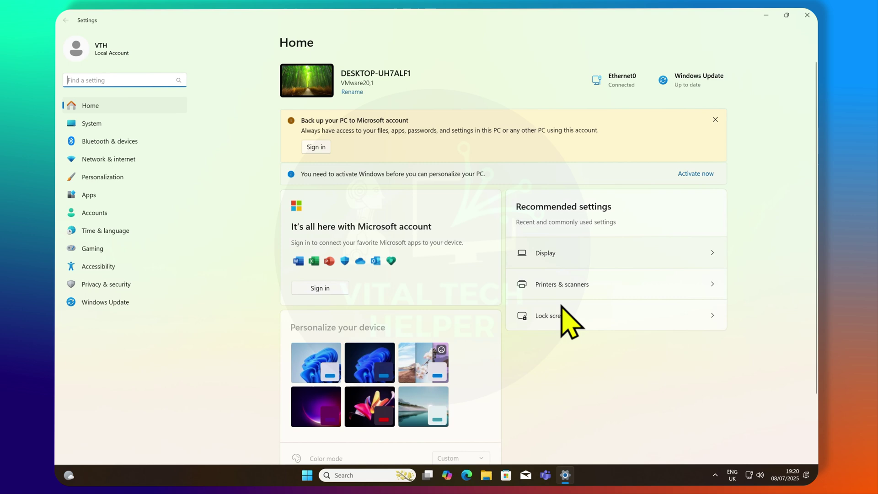
{"action": "left_click", "coordinate": [93, 123]}
{"action": "scroll", "coordinate": [352, 315], "scroll_direction": "down", "scroll_amount": 2}
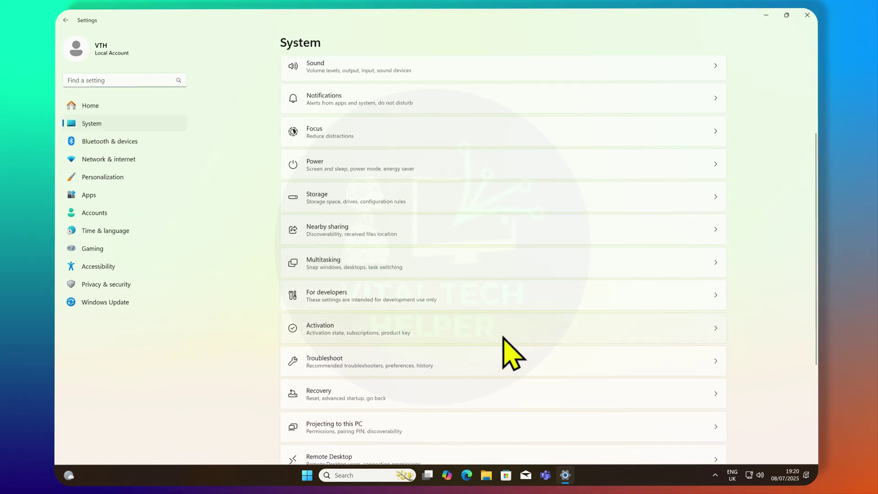
{"action": "scroll", "coordinate": [505, 347], "scroll_direction": "down", "scroll_amount": 5}
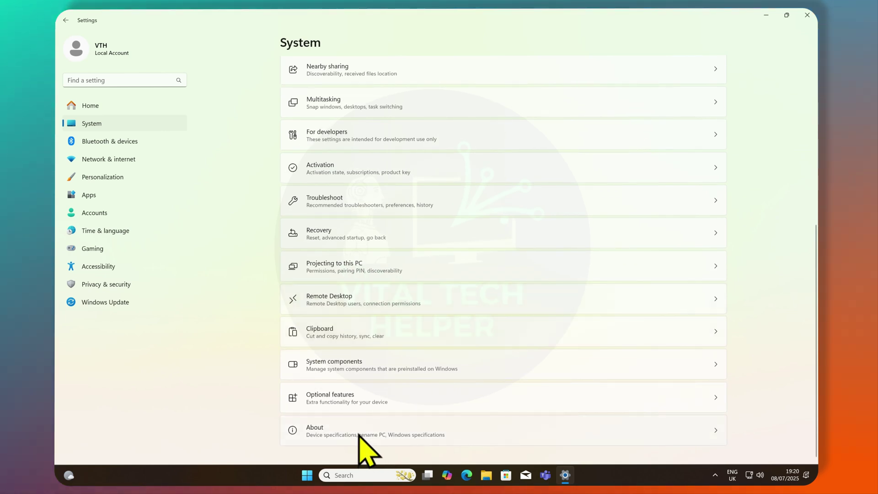
{"action": "left_click", "coordinate": [358, 432]}
{"action": "scroll", "coordinate": [565, 307], "scroll_direction": "down", "scroll_amount": 5}
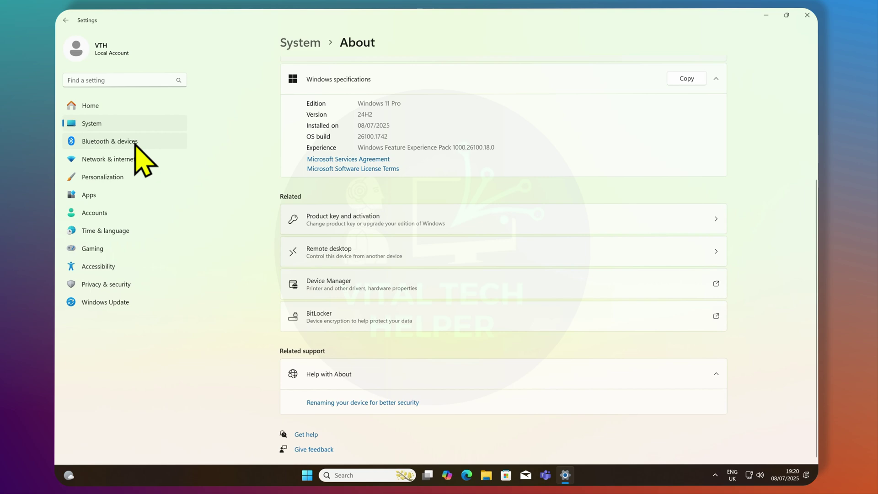
Open System > Recovery, start Go back to Windows 10, cancel it, and close Settings.
{"action": "left_click", "coordinate": [98, 125]}
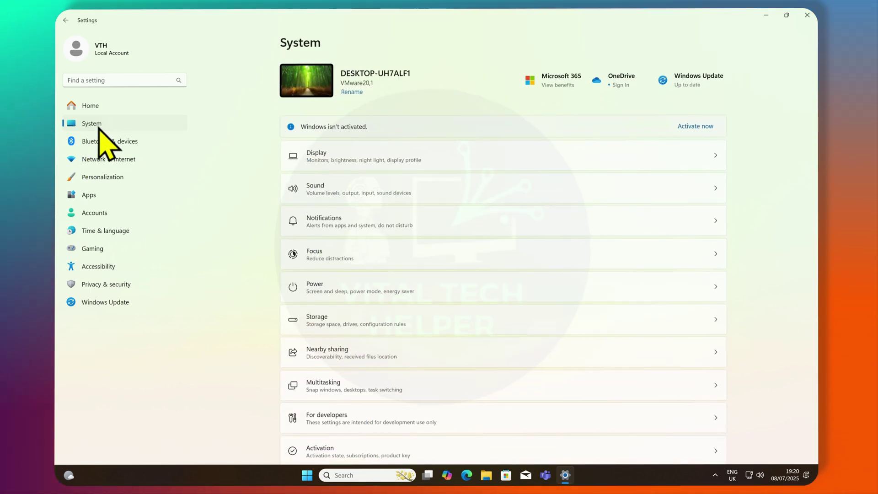
{"action": "scroll", "coordinate": [361, 256], "scroll_direction": "down", "scroll_amount": 4}
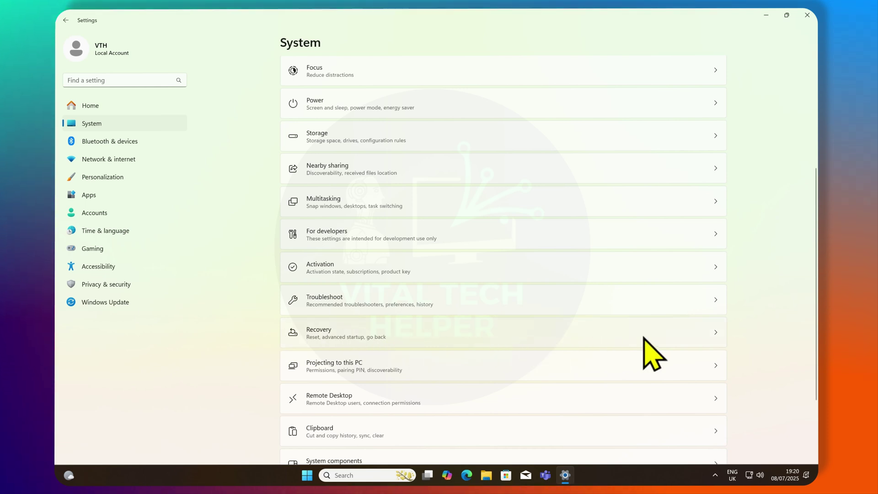
{"action": "left_click", "coordinate": [693, 337]}
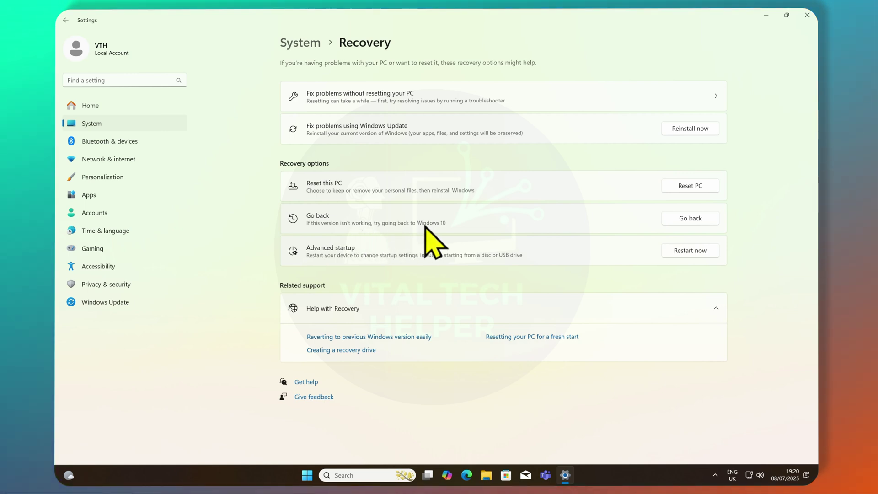
{"action": "left_click", "coordinate": [693, 219]}
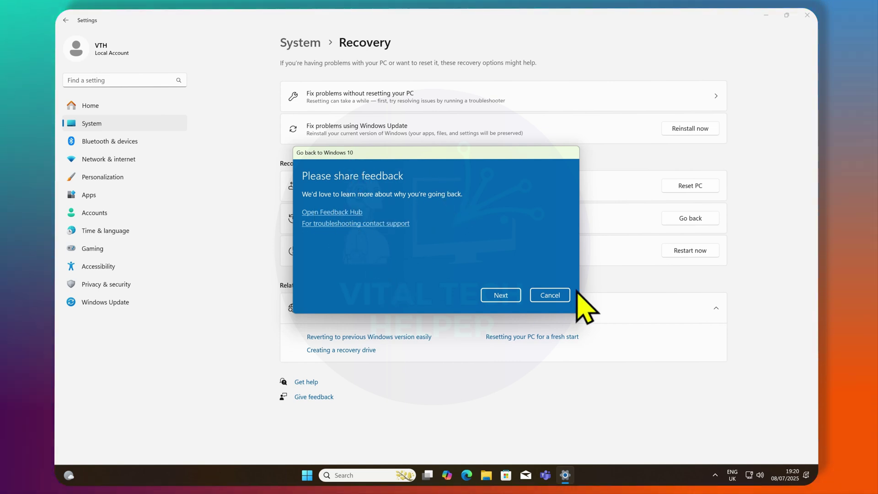
{"action": "left_click", "coordinate": [560, 295]}
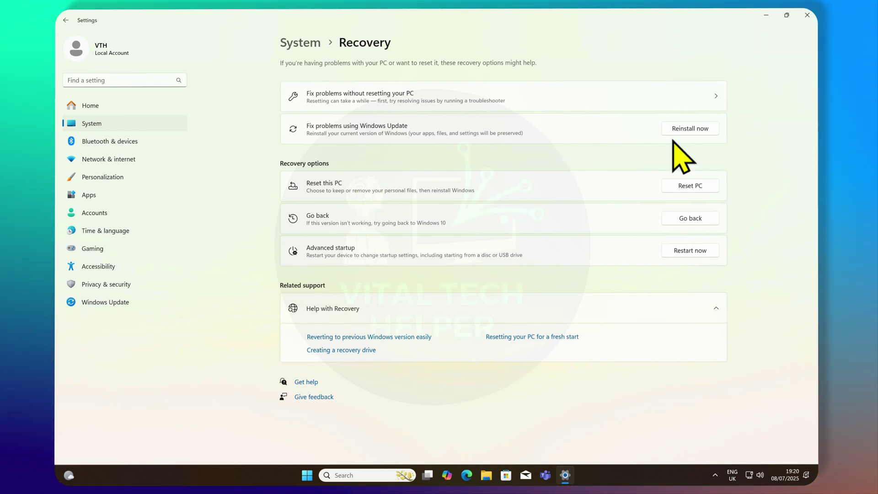
{"action": "left_click", "coordinate": [806, 15]}
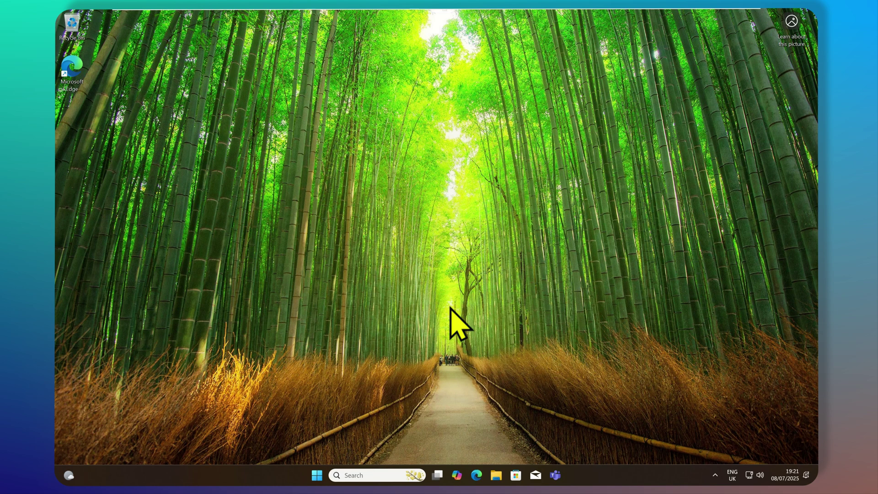
Permanently delete Win11_24H2_English_x64.iso from Downloads, close the Explorer window, and bring up Start.
{"action": "key", "text": "super+e"}
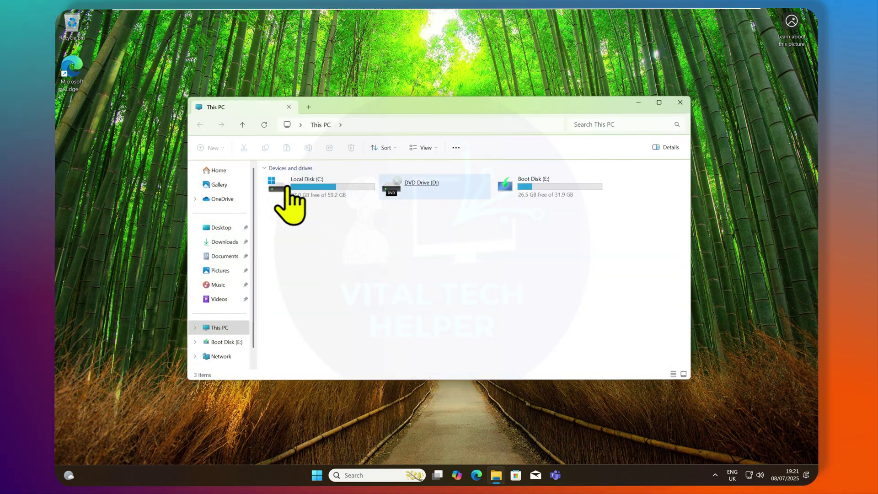
{"action": "left_click", "coordinate": [223, 241]}
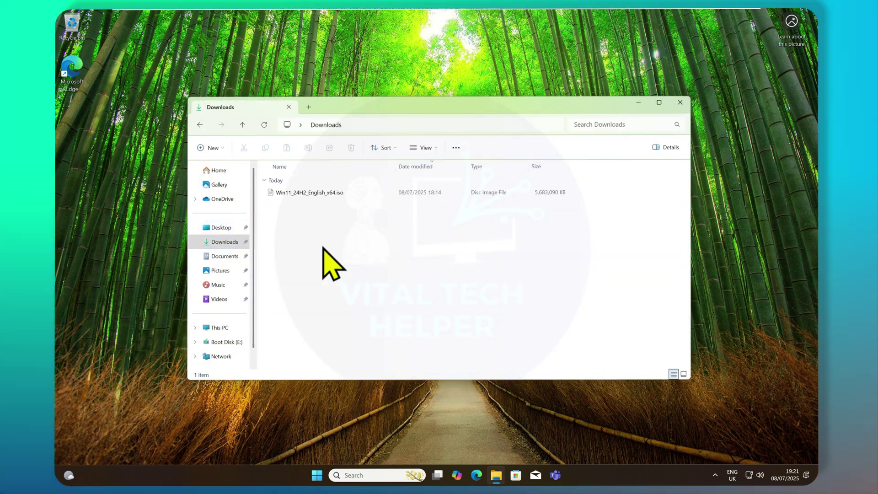
{"action": "left_click", "coordinate": [315, 192]}
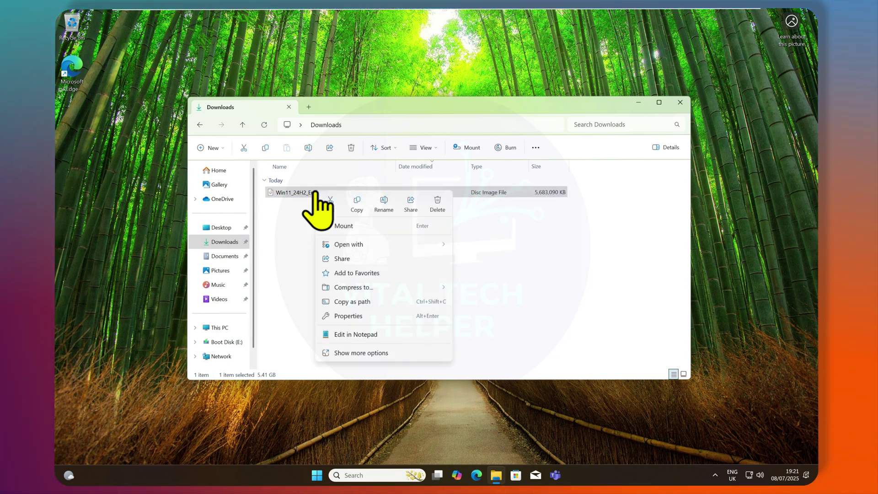
{"action": "left_click", "coordinate": [438, 201]}
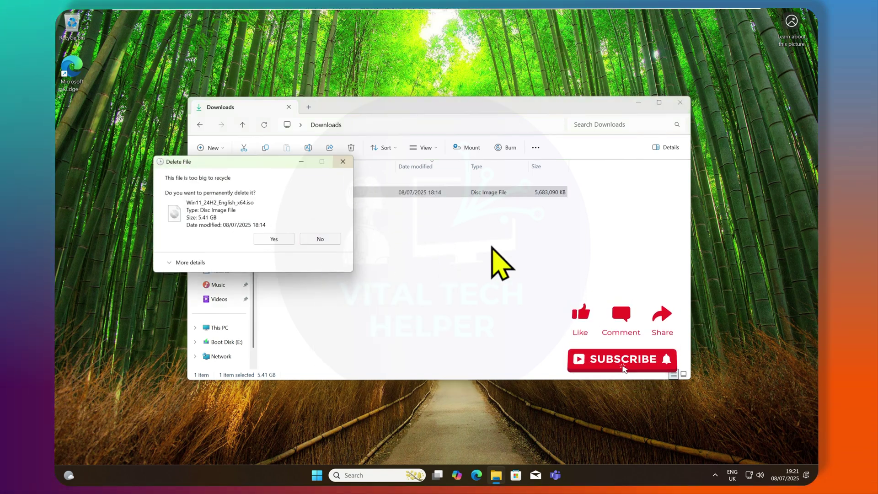
{"action": "key", "text": "Escape"}
{"action": "left_click", "coordinate": [680, 102]}
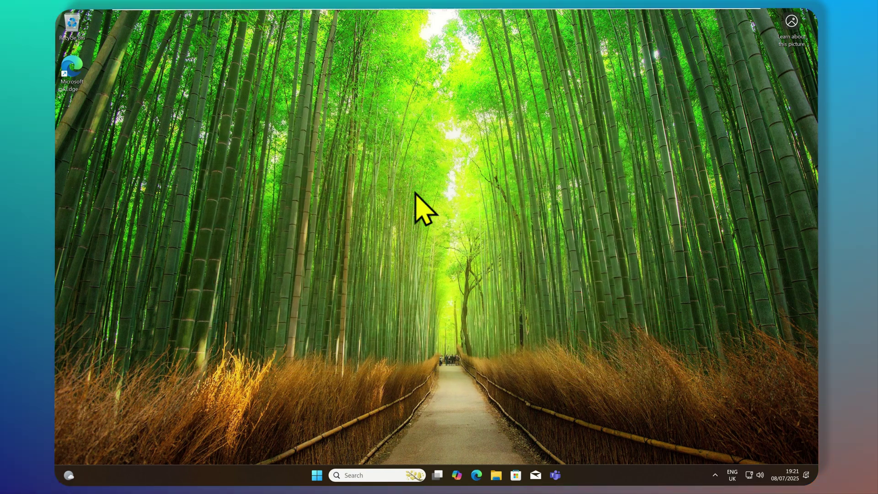
{"action": "left_click", "coordinate": [317, 475]}
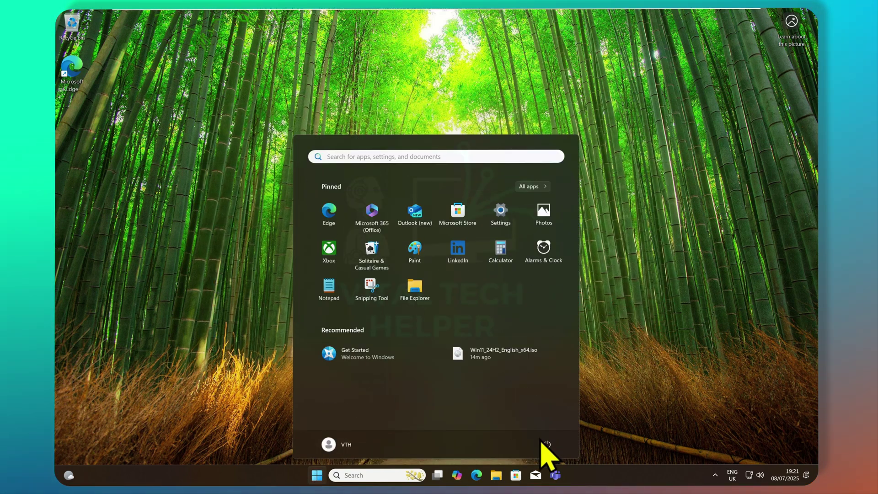